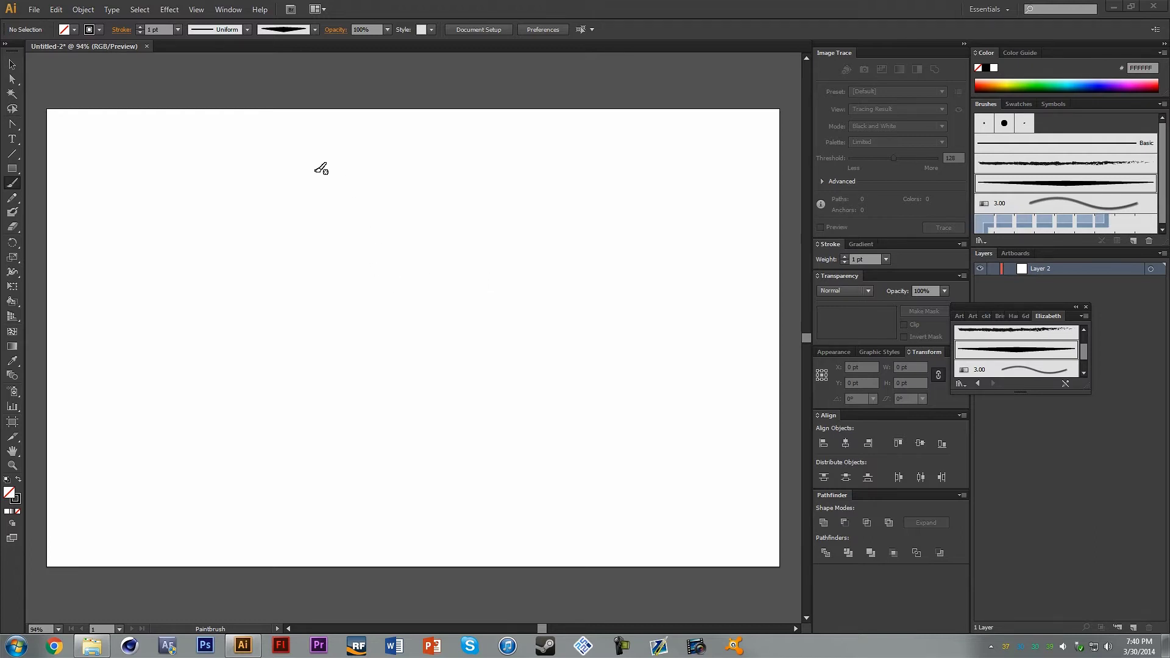
Paint three sample strokes with the Paintbrush: a rough square, a triangle below it, and an S-curve
mouse_move(297, 173)
mouse_down()
mouse_move(387, 229)
mouse_move(270, 161)
mouse_up()
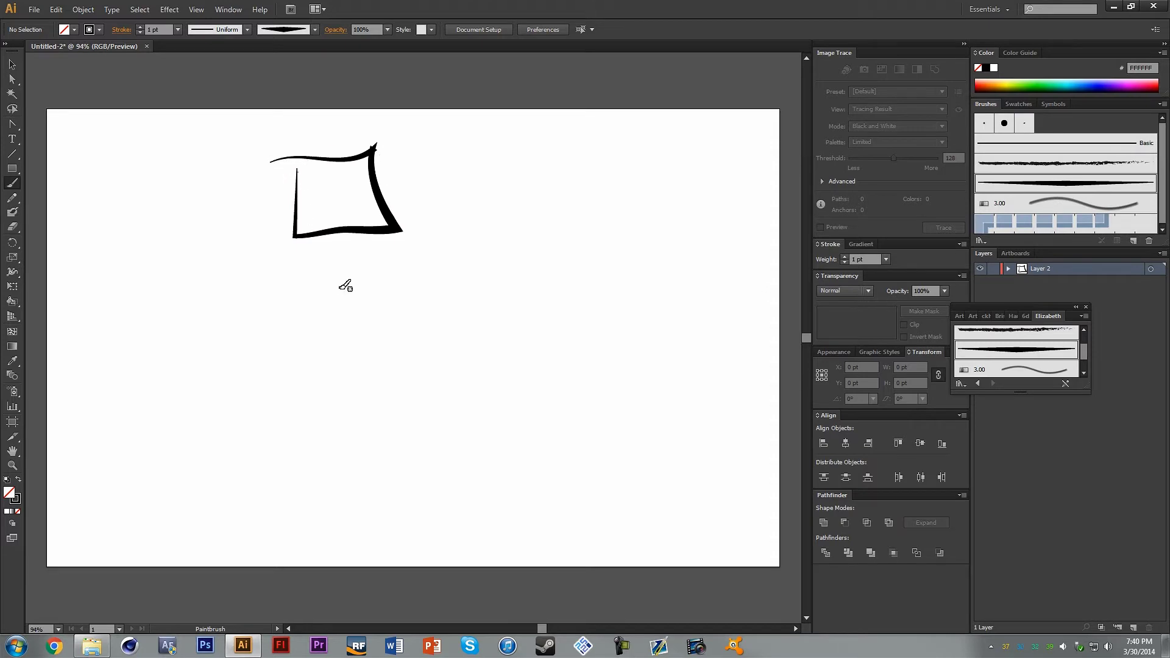
mouse_move(322, 320)
mouse_down()
mouse_move(393, 325)
mouse_move(324, 323)
mouse_up()
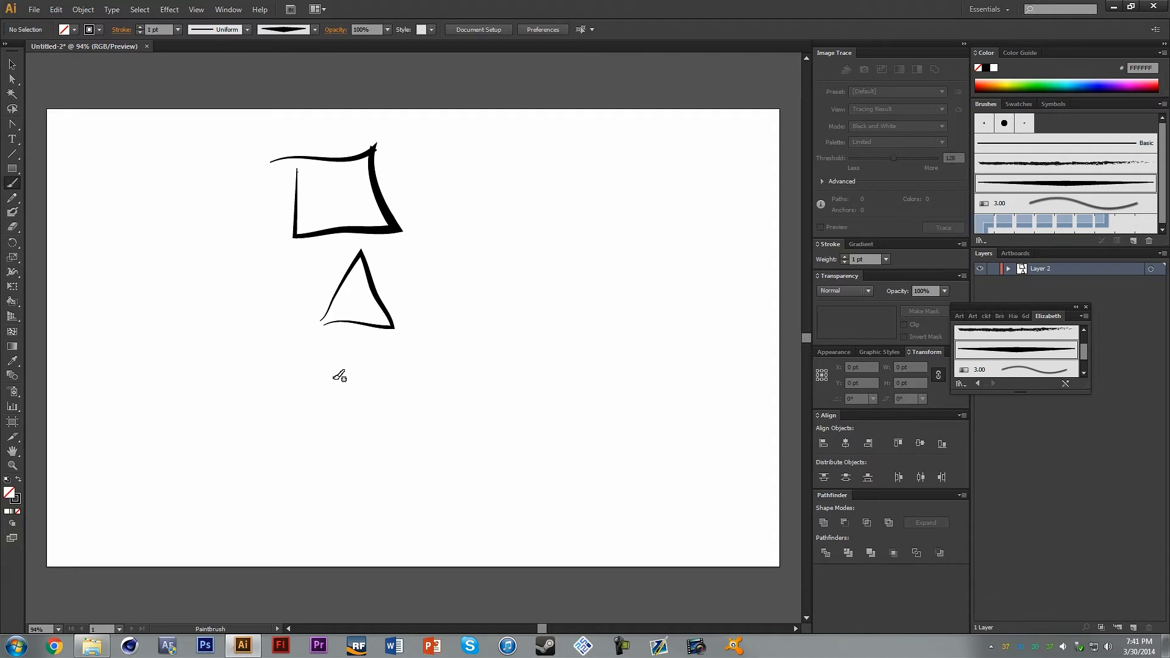
drag(310, 391, 413, 355)
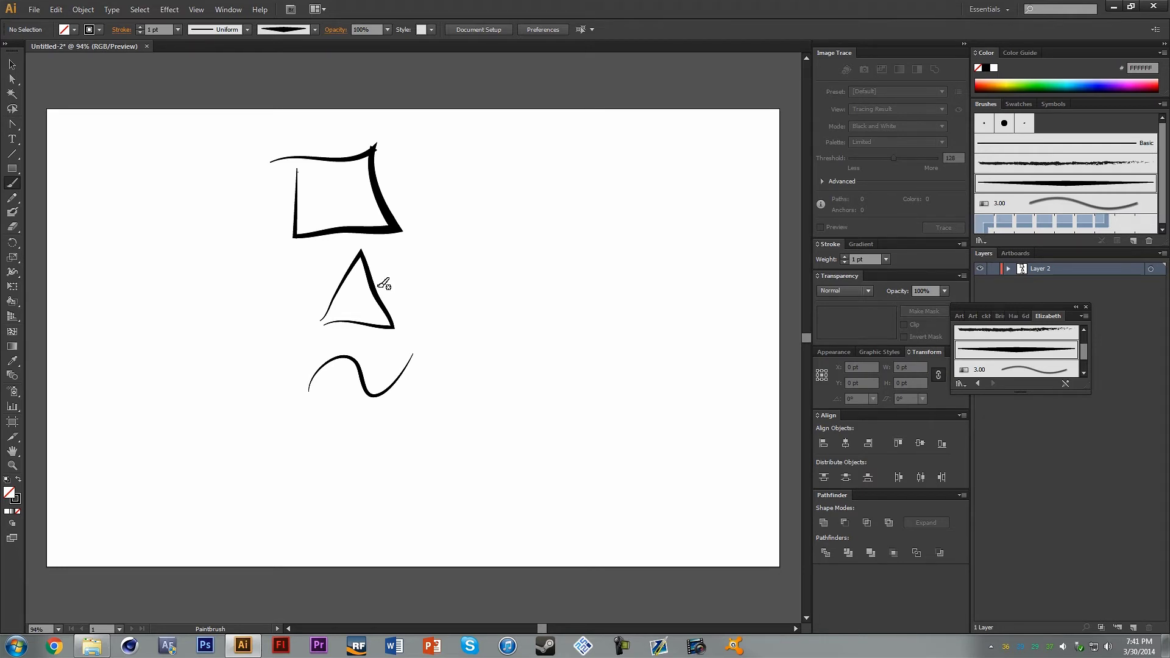
Close the brush library, add a new Layer 3, and hide Layer 2 with its sample strokes
click(1086, 305)
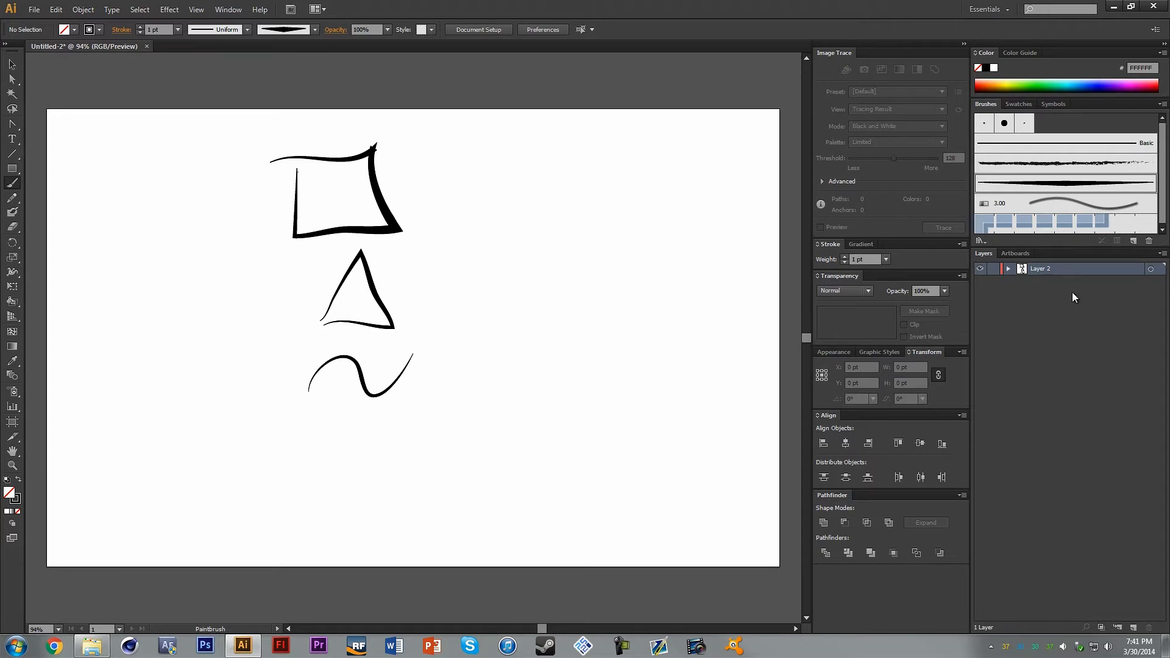
click(1133, 627)
click(980, 281)
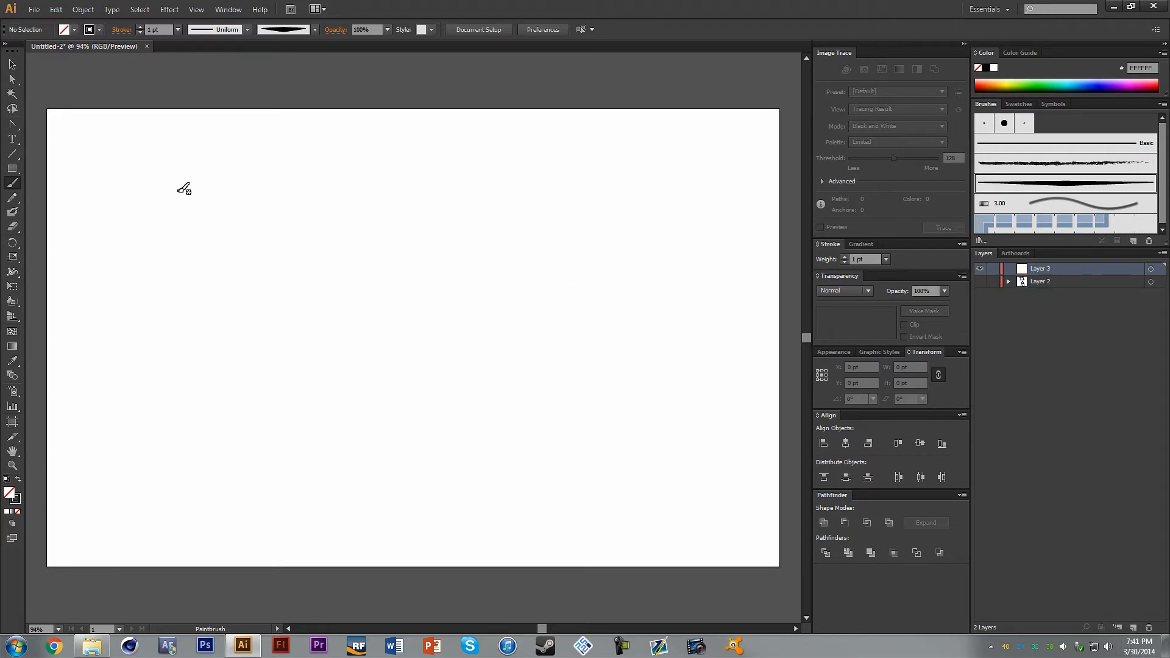
Pick the Rectangle tool and set the fill to black with no stroke
click(12, 169)
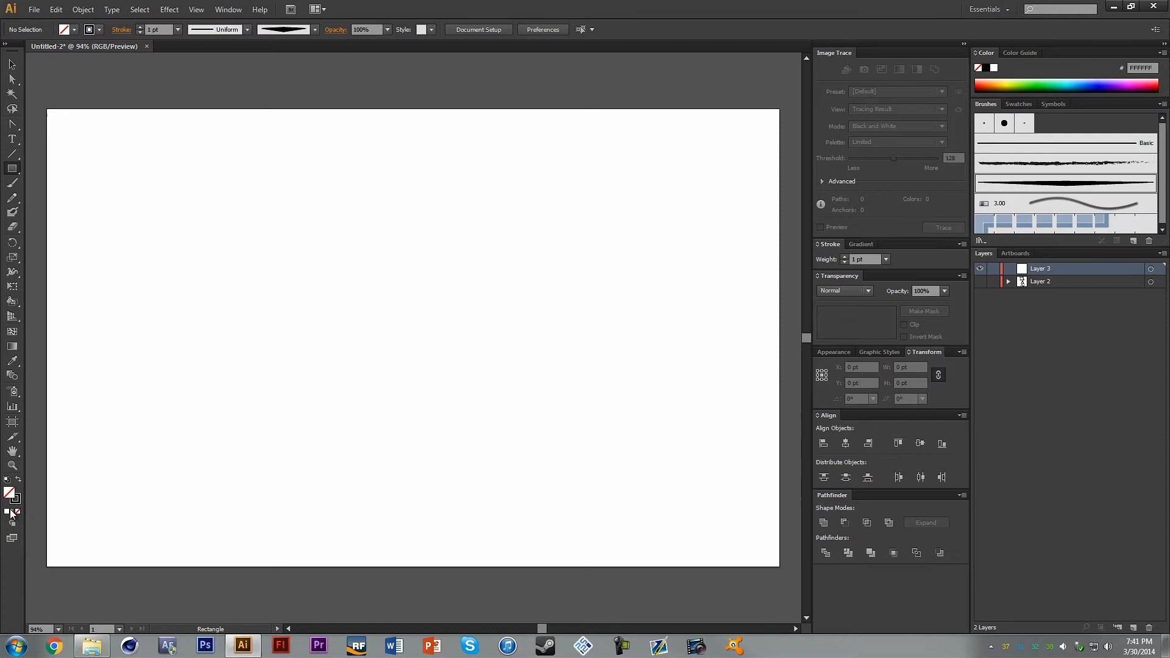
click(9, 512)
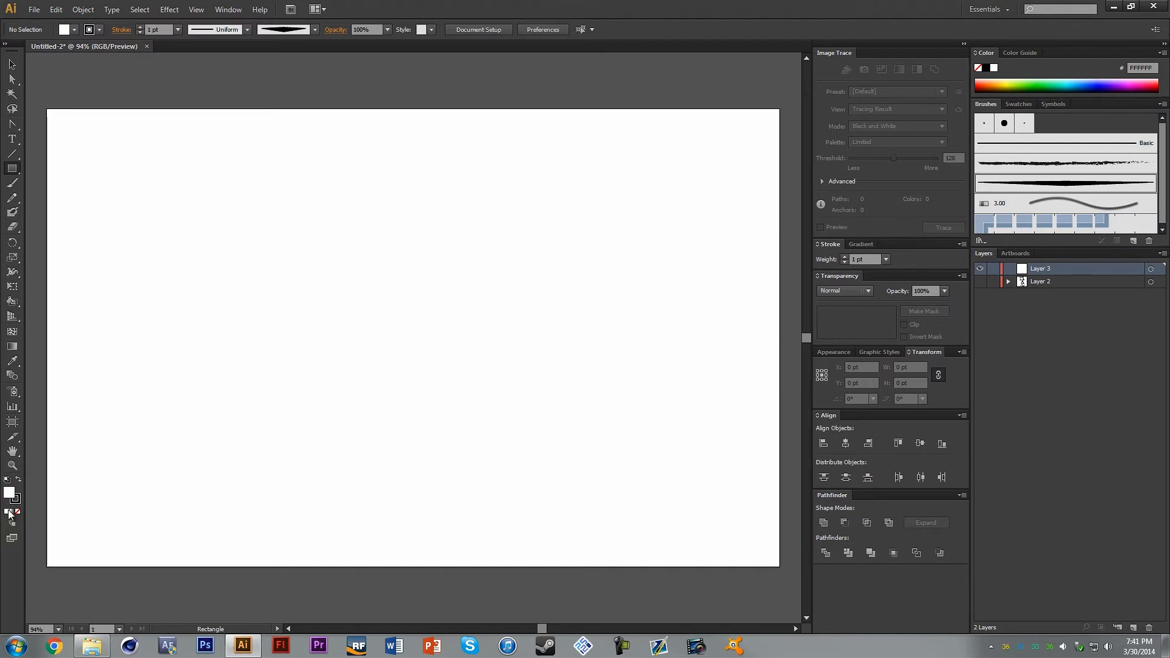
double_click(9, 492)
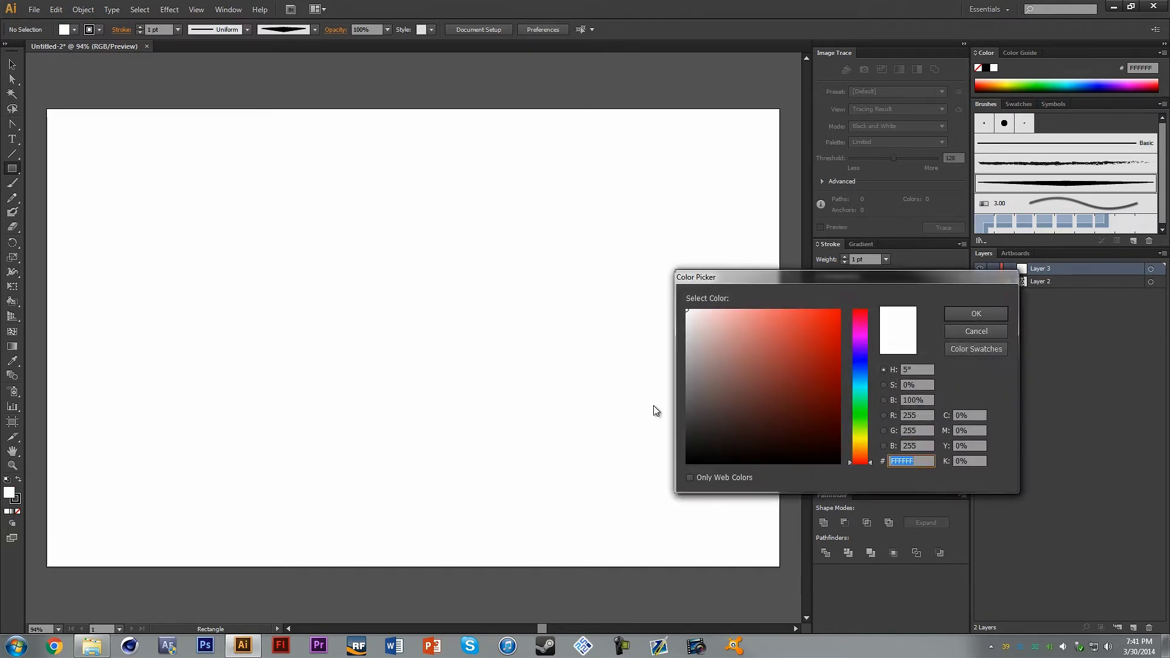
click(976, 313)
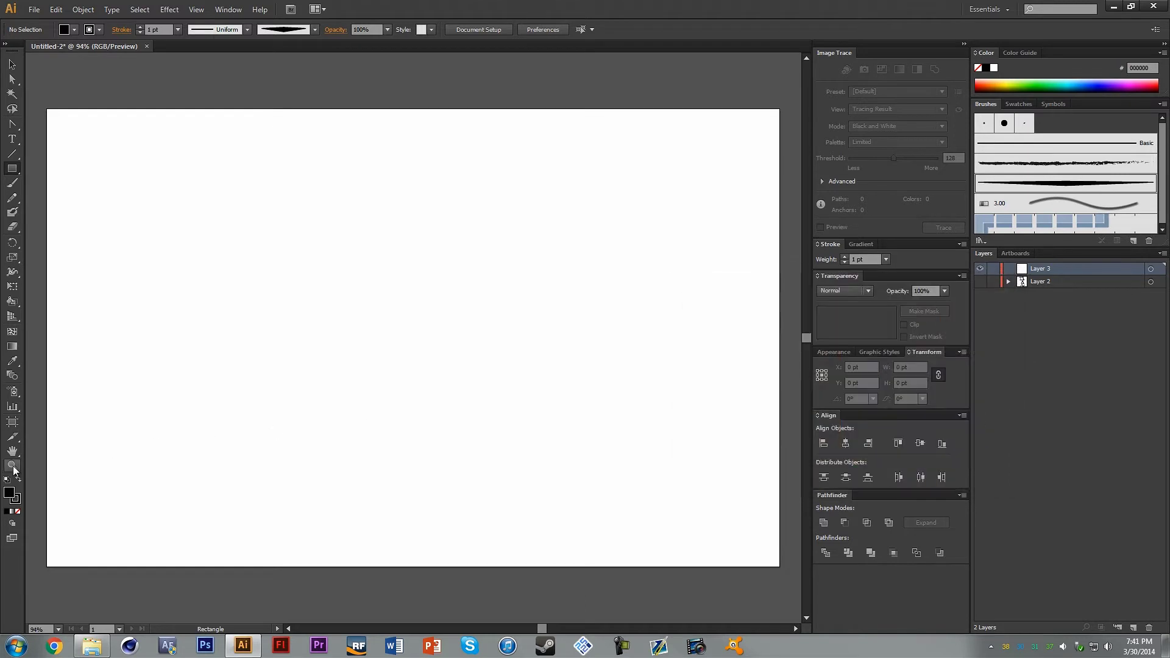
click(19, 499)
click(18, 511)
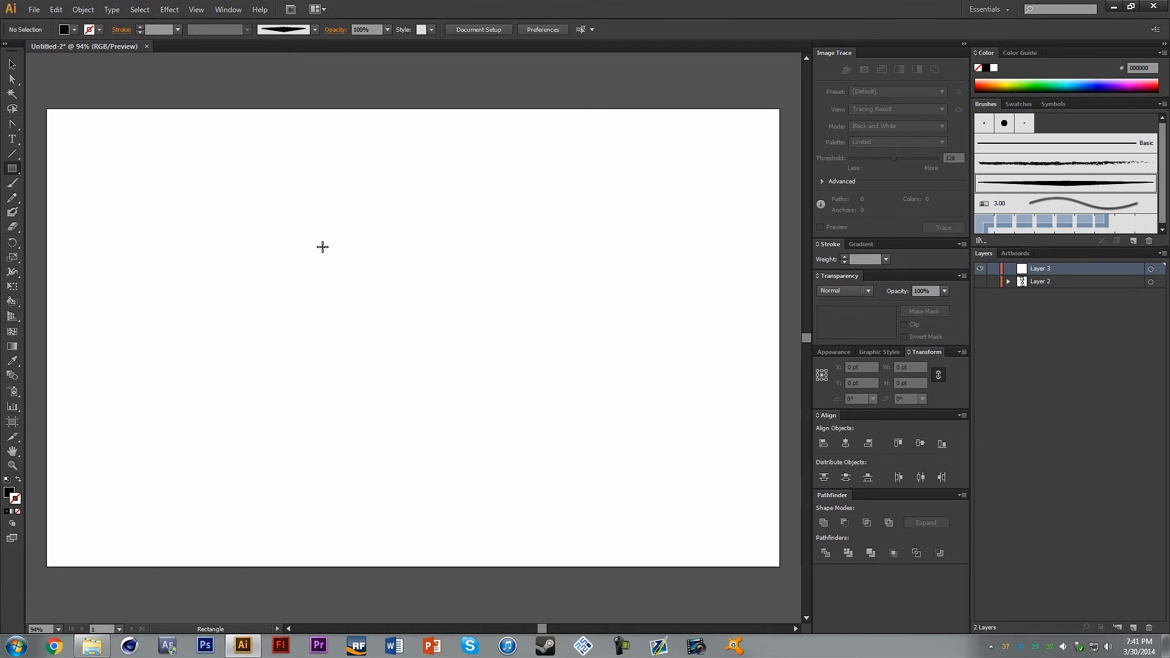
Draw a black square on Layer 3 and set the Transform rotation to 45° to make a diamond
drag(323, 247, 473, 373)
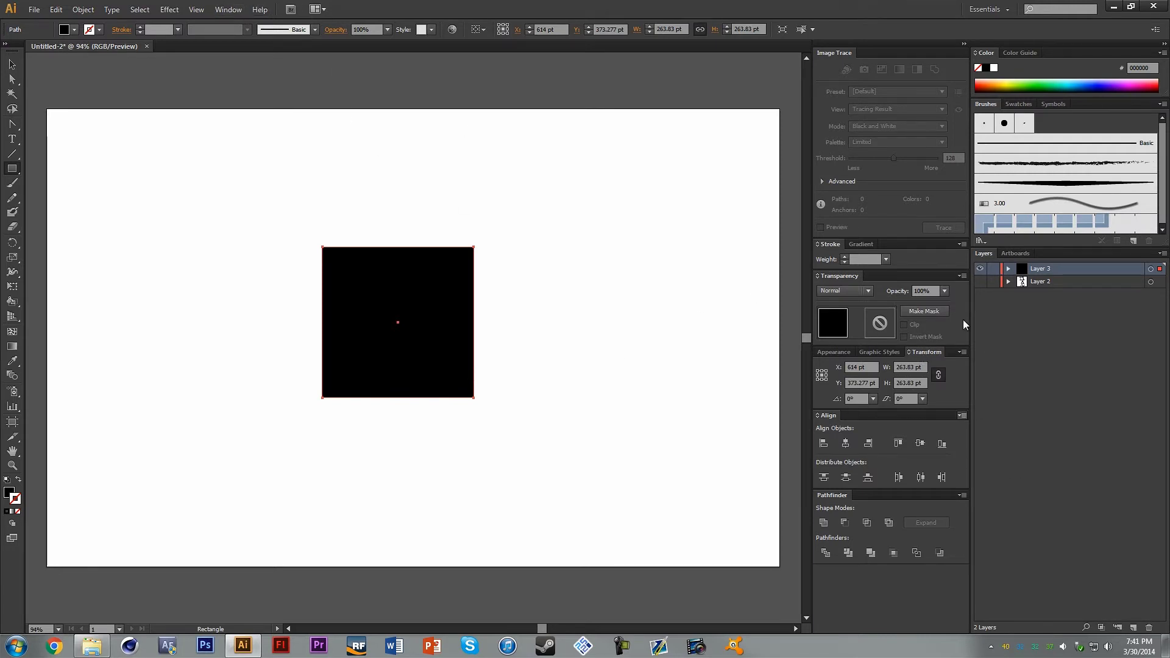
click(233, 12)
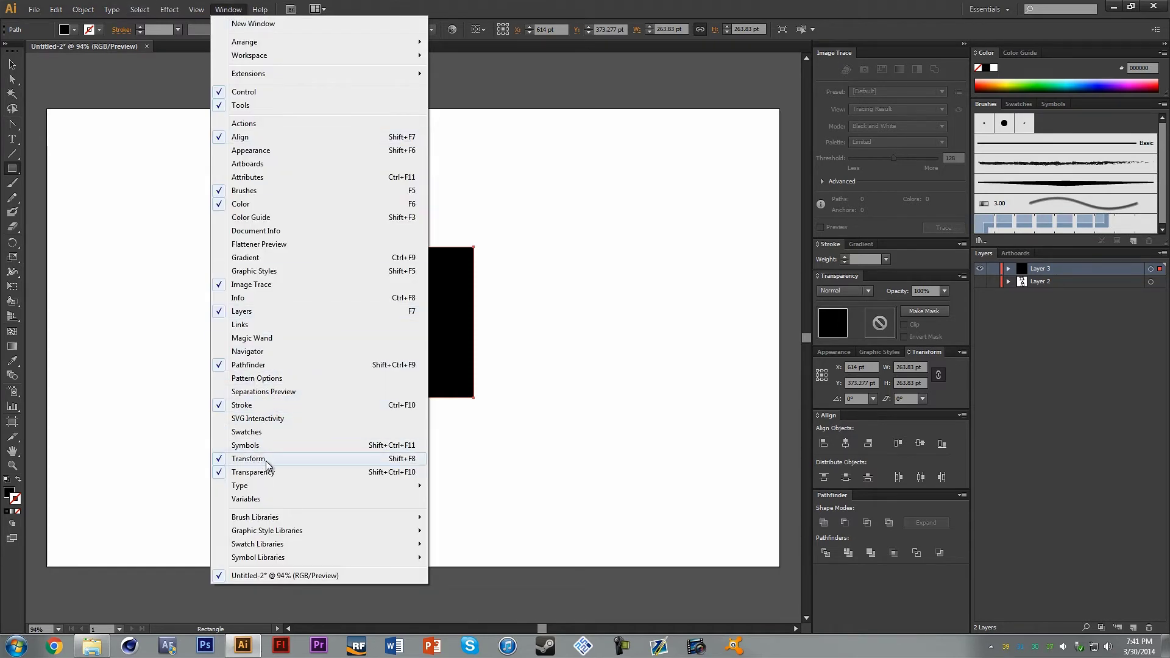
click(957, 397)
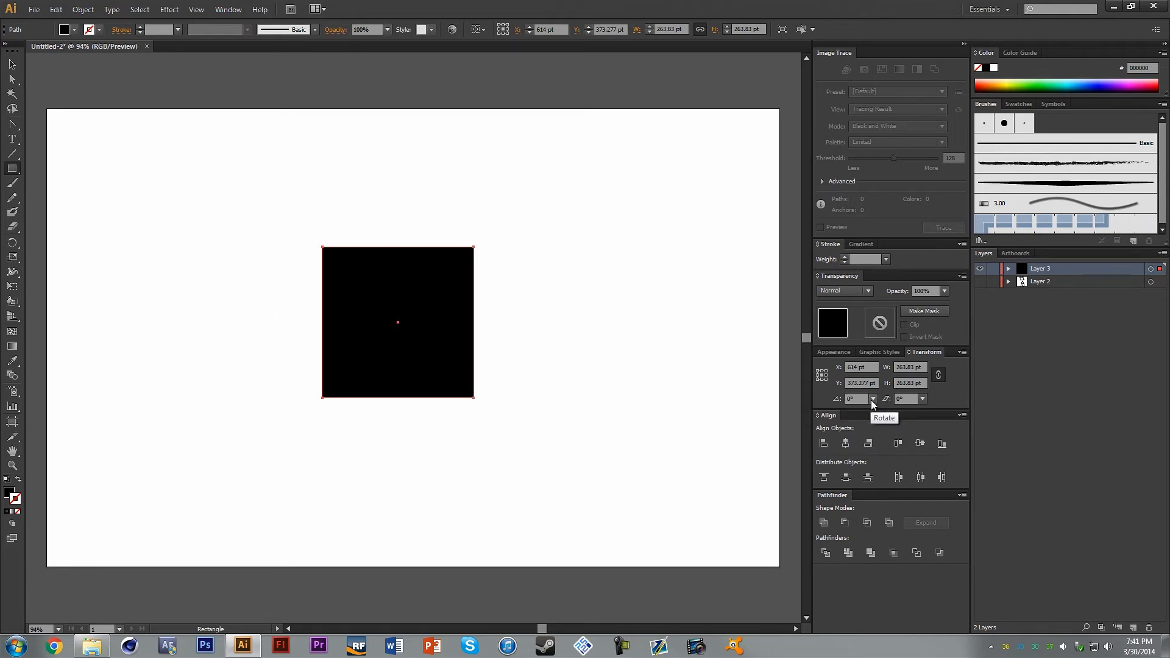
click(872, 398)
click(892, 533)
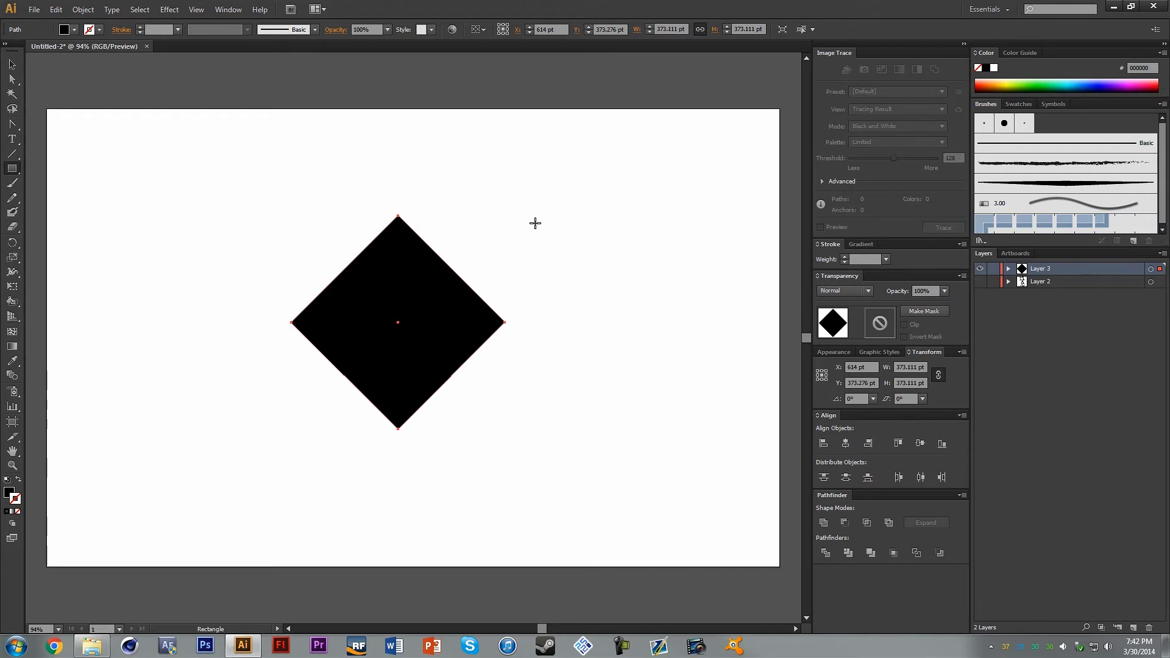
click(12, 84)
Pull the diamond's top and bottom points toward the centre to flatten it into a thin sliver
click(398, 217)
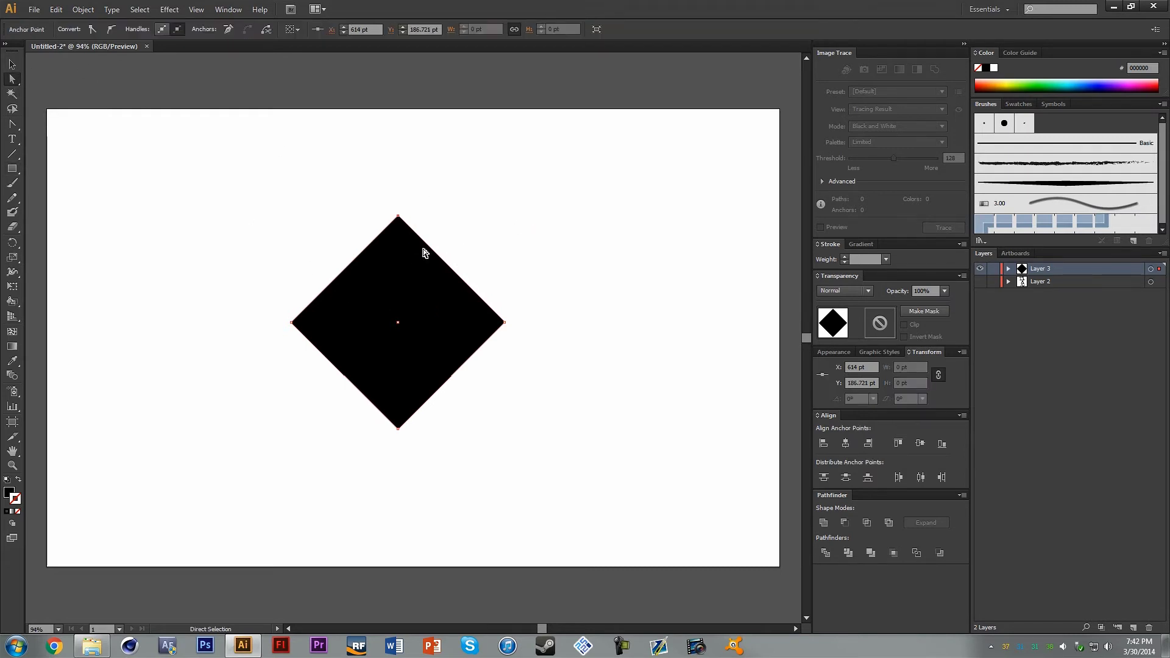
drag(399, 217, 396, 322)
click(399, 429)
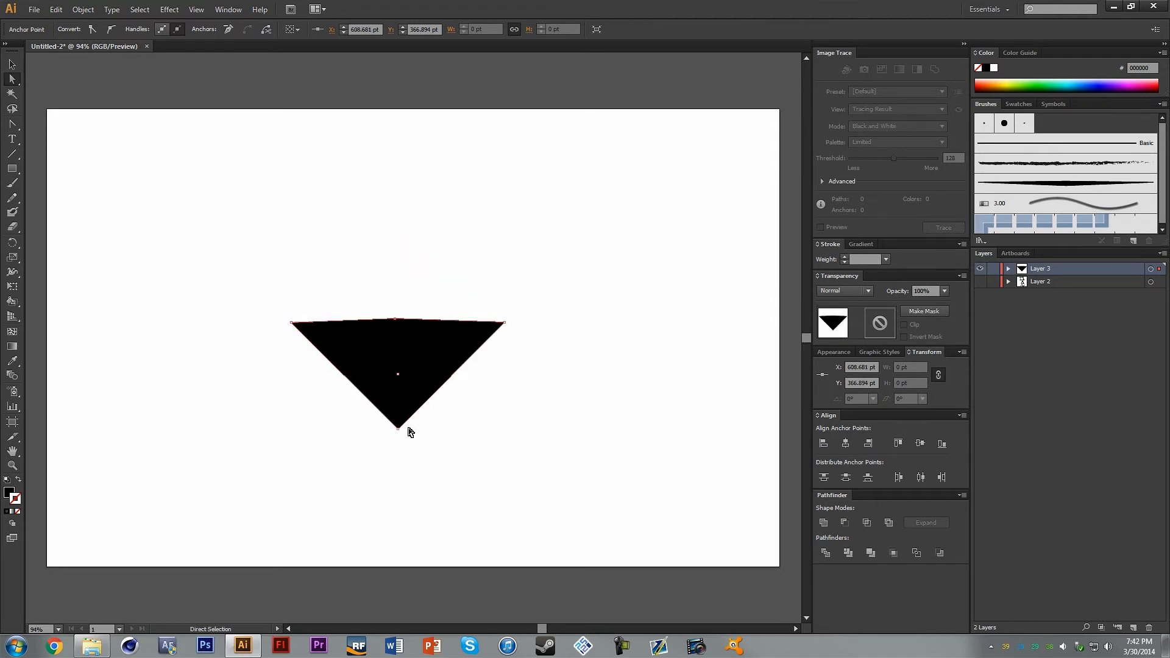
key(ctrl+plus)
key(ctrl+plus)
key(ctrl+plus)
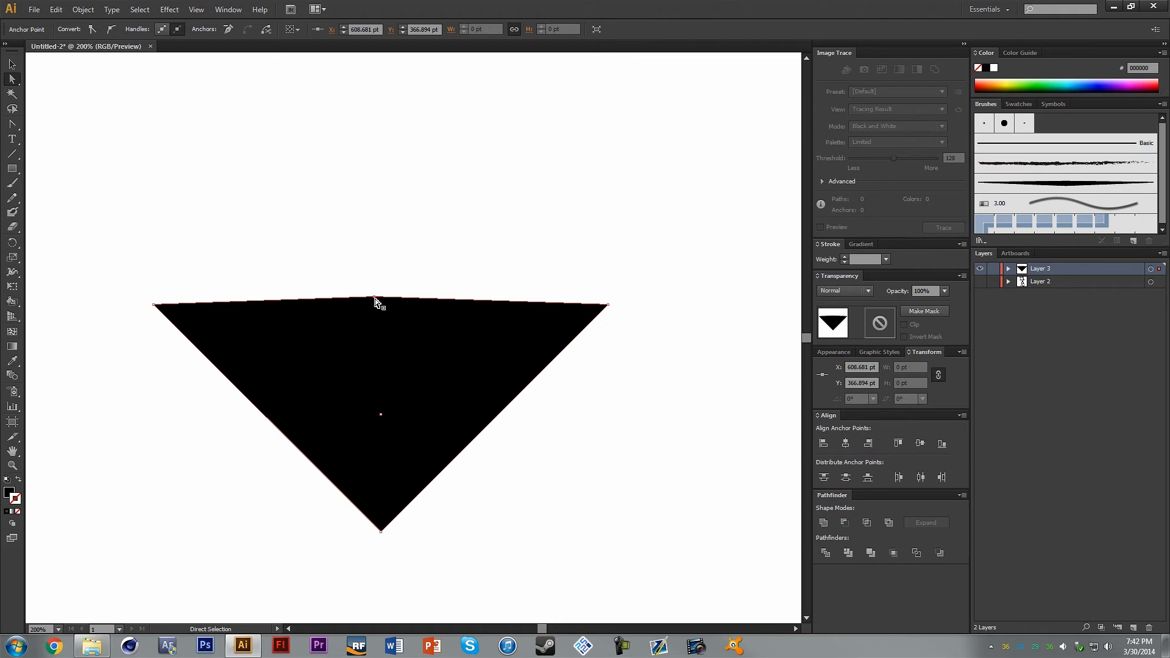
drag(379, 532, 381, 296)
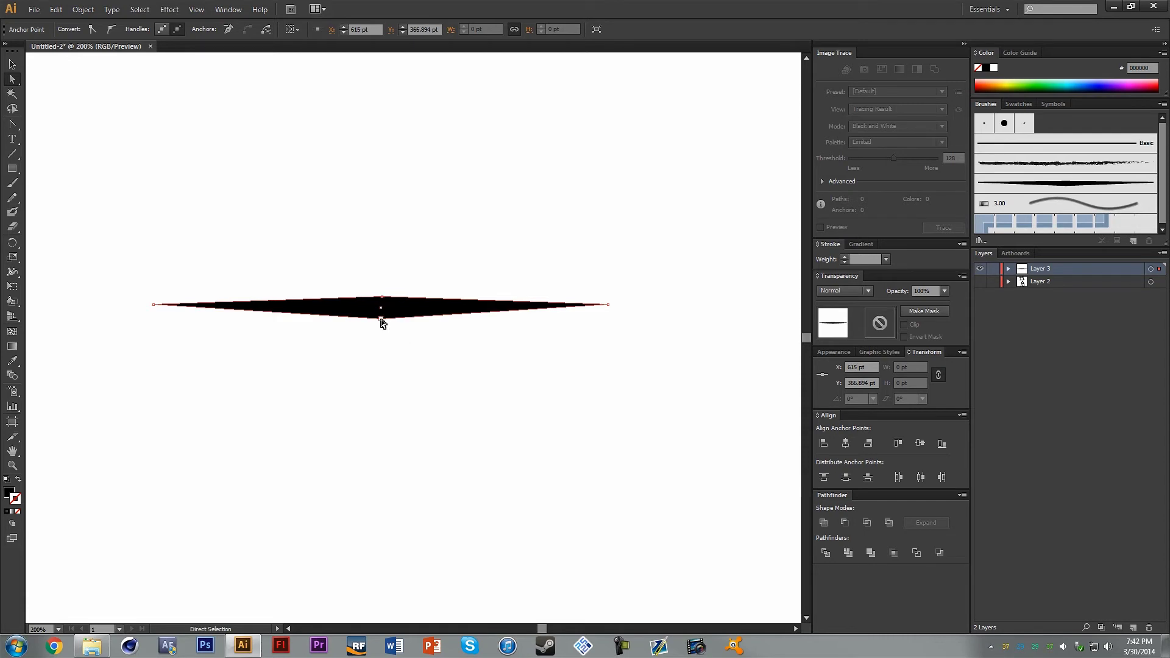
key(ctrl+equal)
key(ctrl+equal)
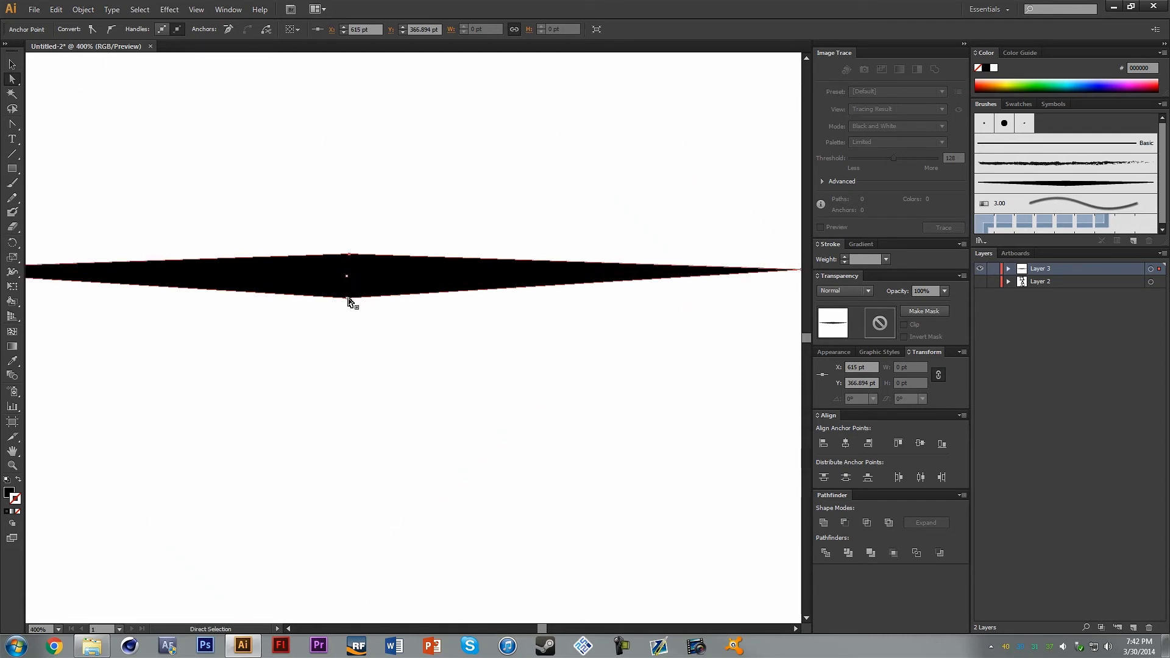
drag(348, 298, 348, 267)
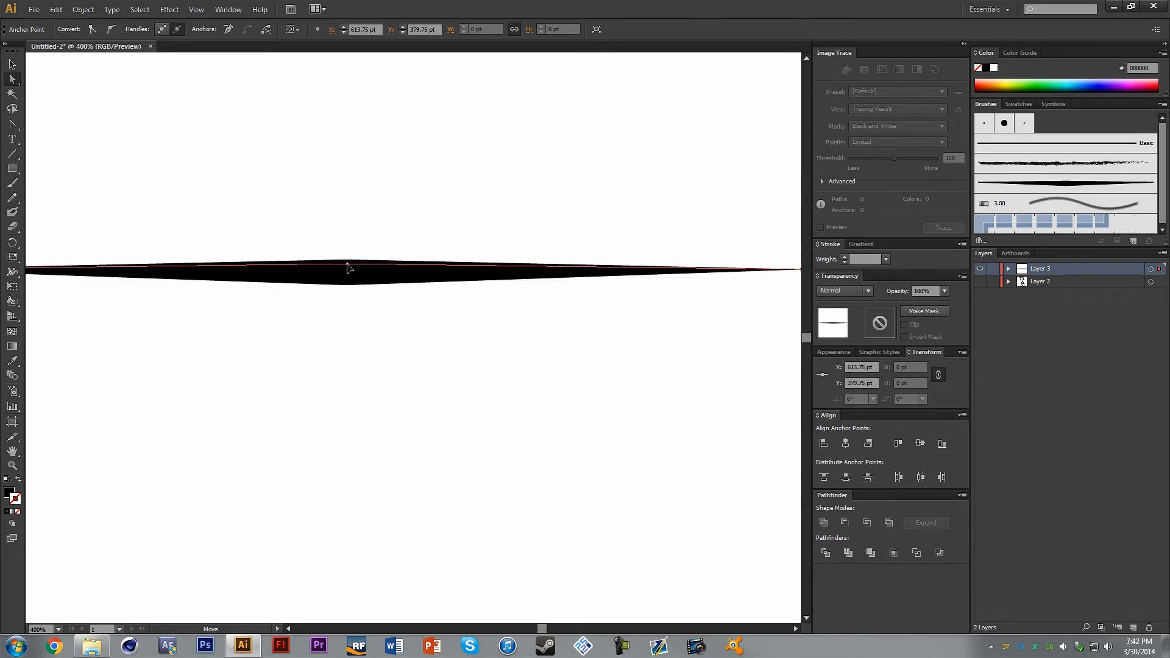
Fit the whole artboard in the window and select the finished sliver as one object
click(379, 308)
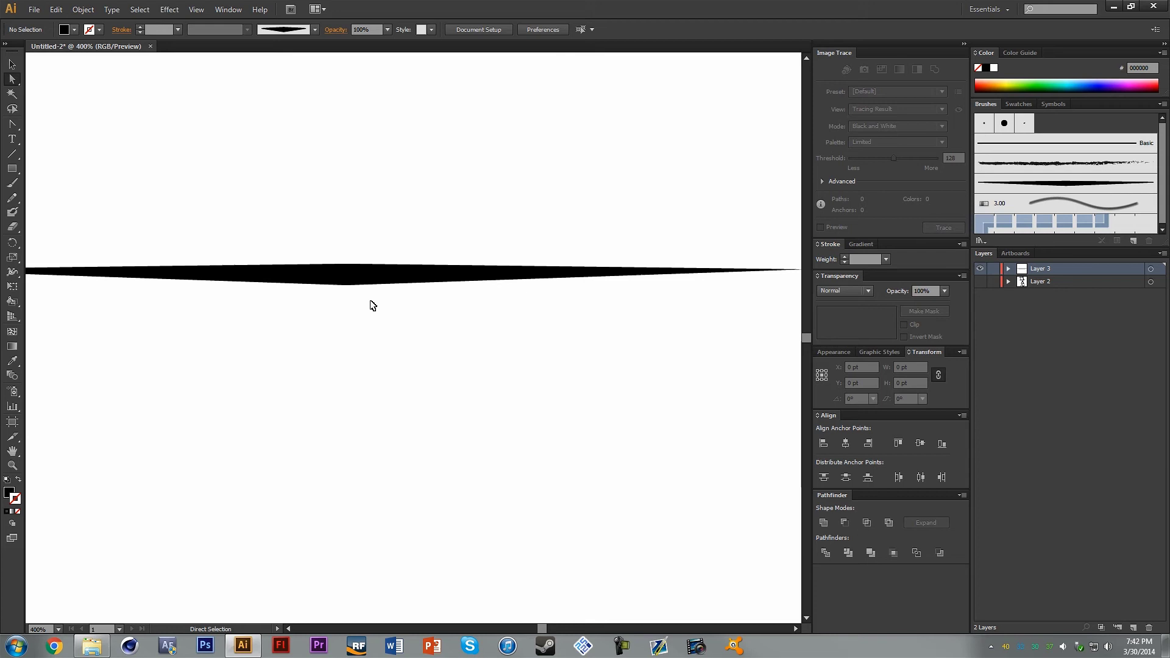
key(ctrl+0)
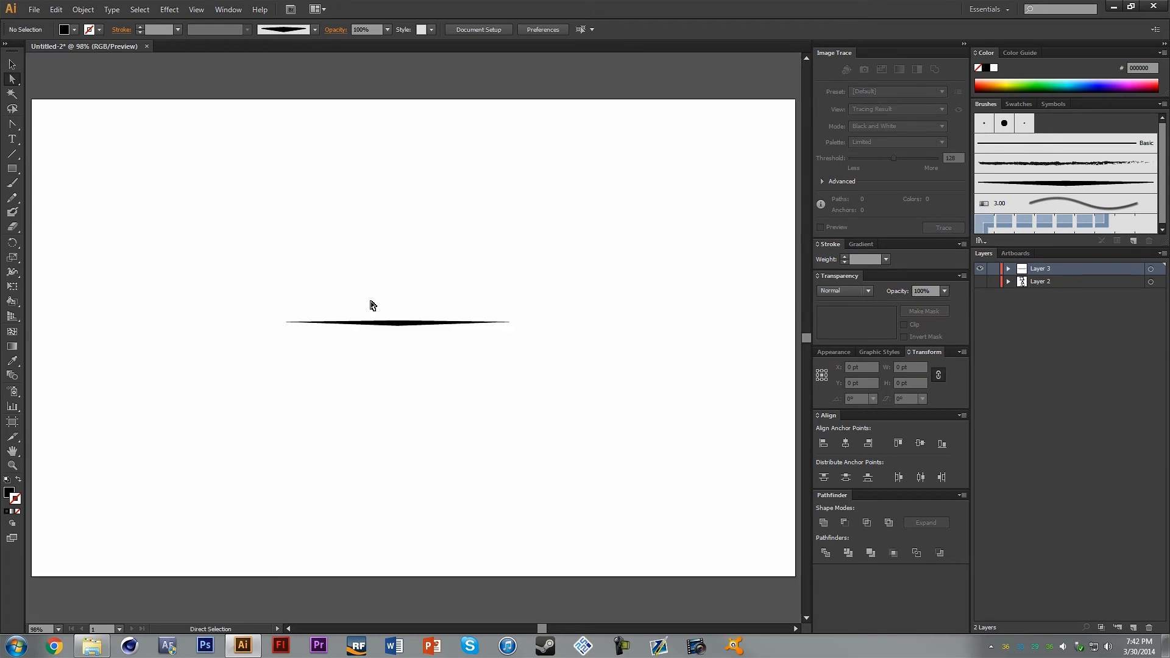
click(12, 64)
click(393, 324)
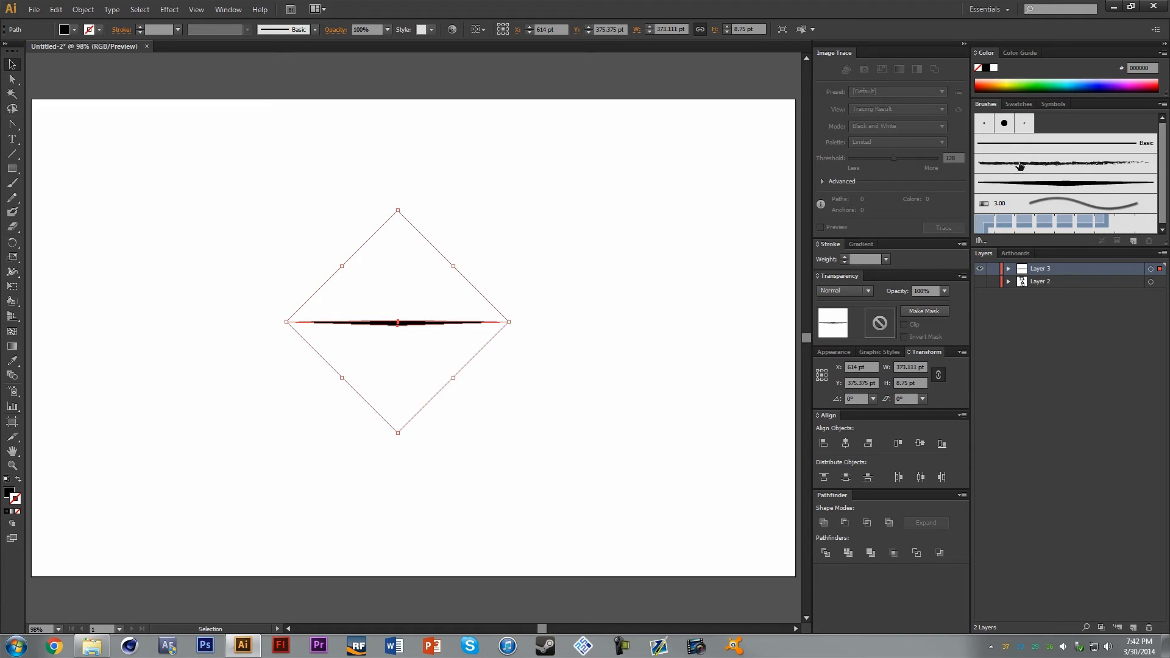
Make a new Art Brush from the sliver with pressure-based width from 42% to 82%
click(1134, 241)
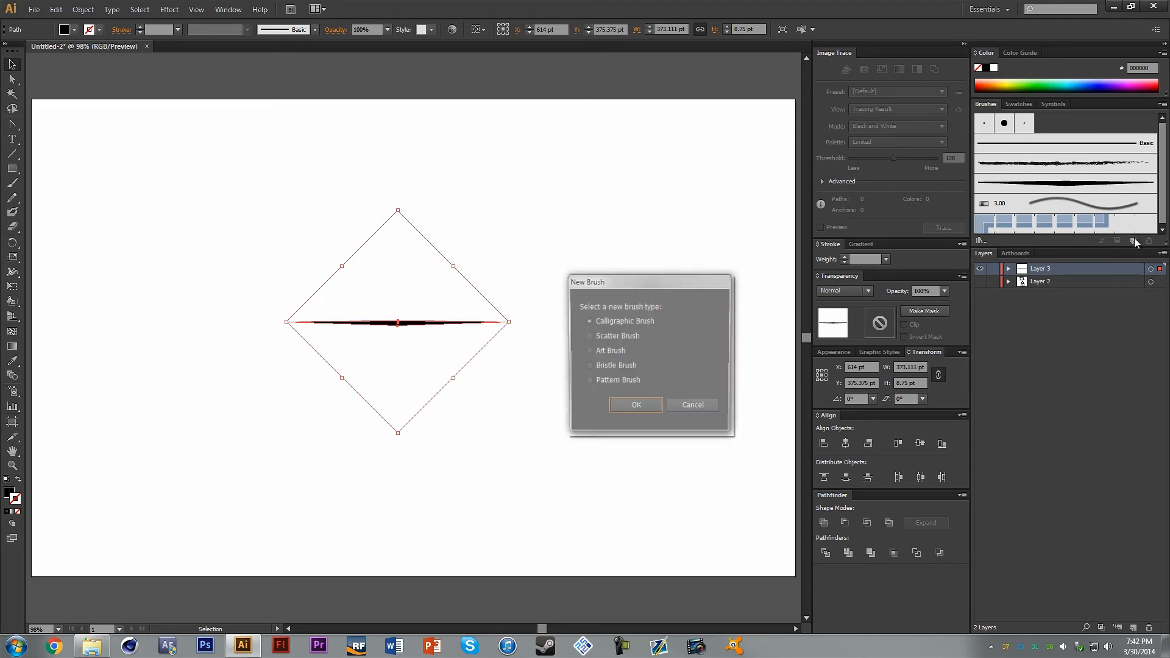
click(606, 355)
click(656, 407)
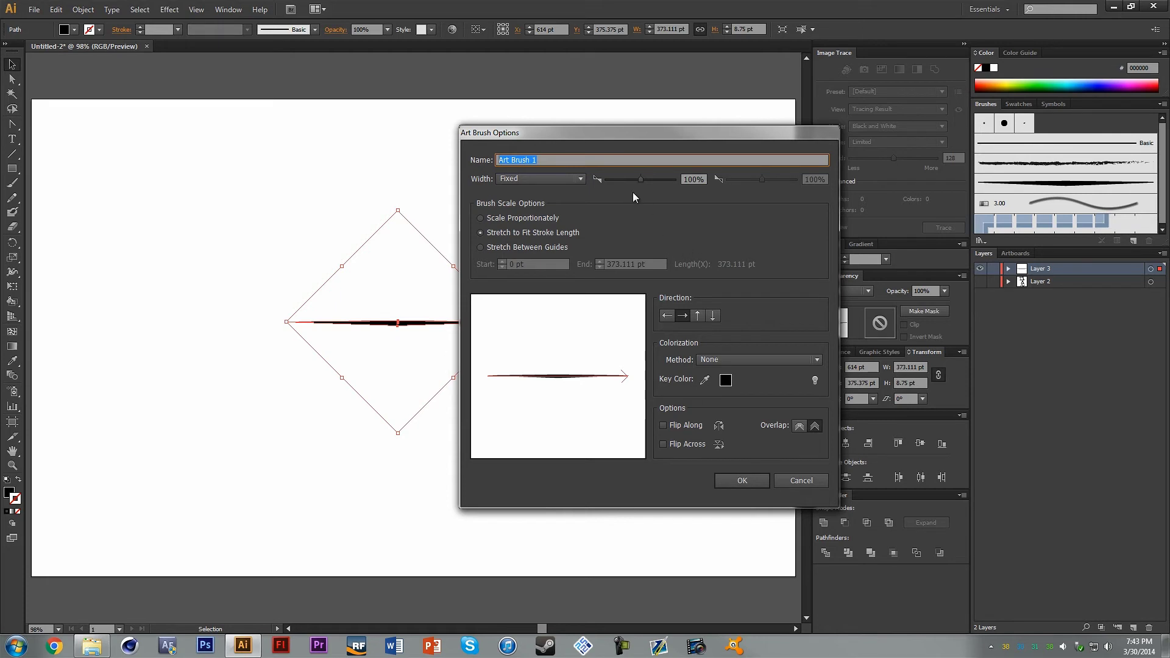
click(524, 177)
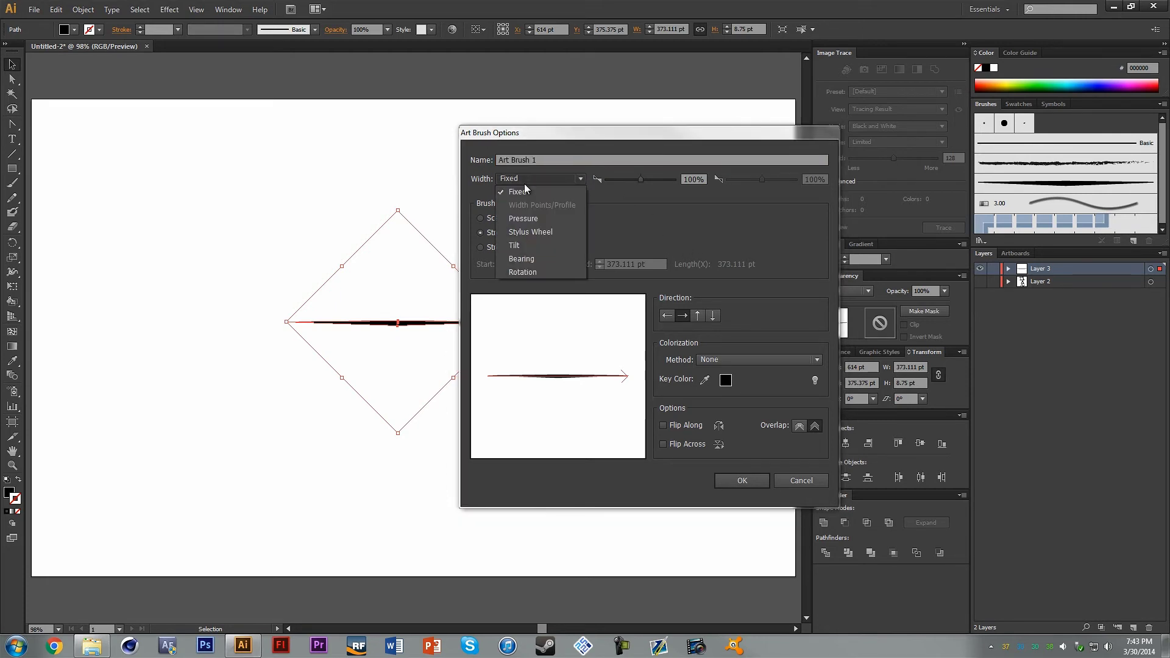
click(525, 218)
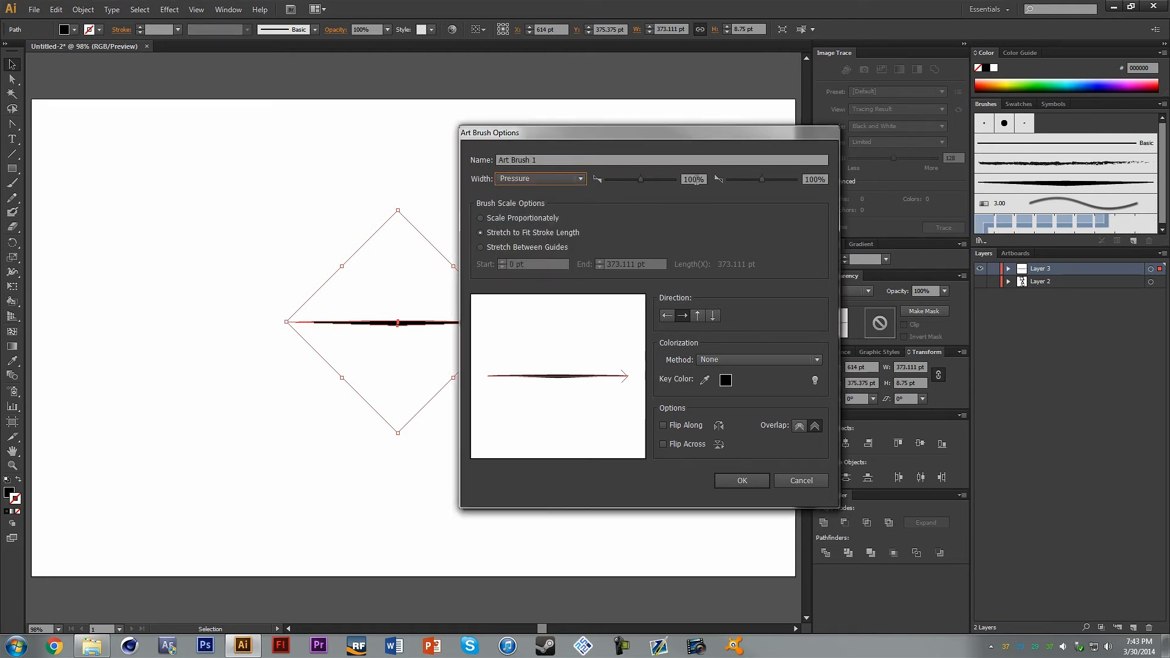
click(697, 180)
text(42)
click(797, 179)
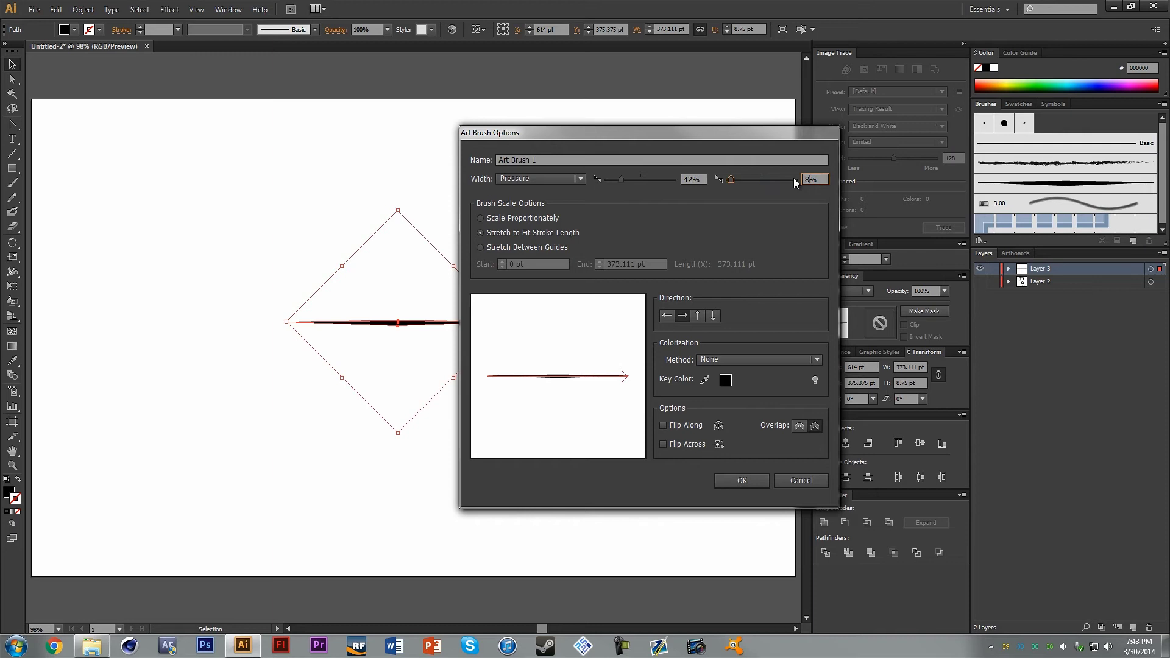
Set the brush to scale proportionately with Tints colorization, and save it as Art Brush 1
click(507, 218)
click(711, 363)
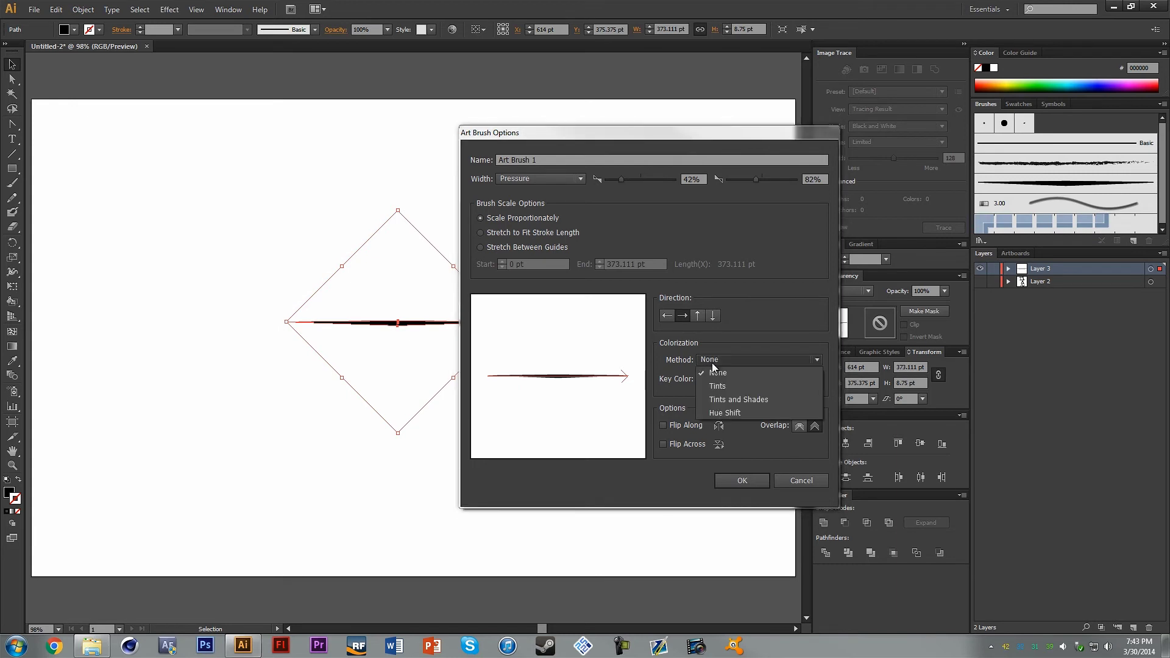
click(721, 388)
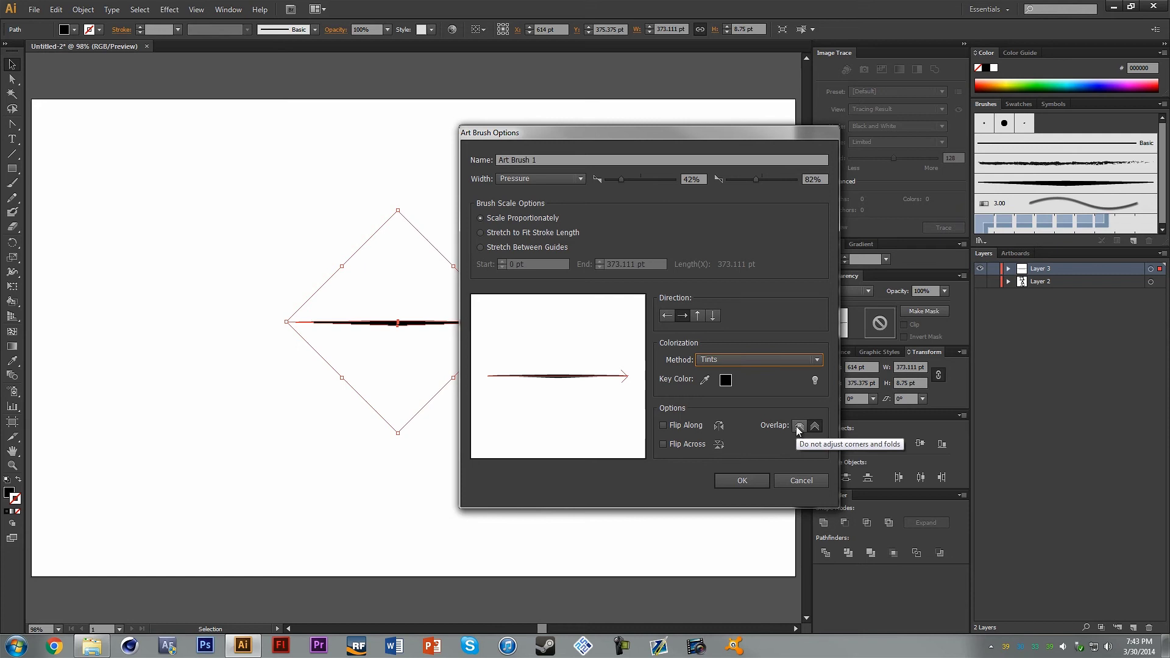
click(727, 481)
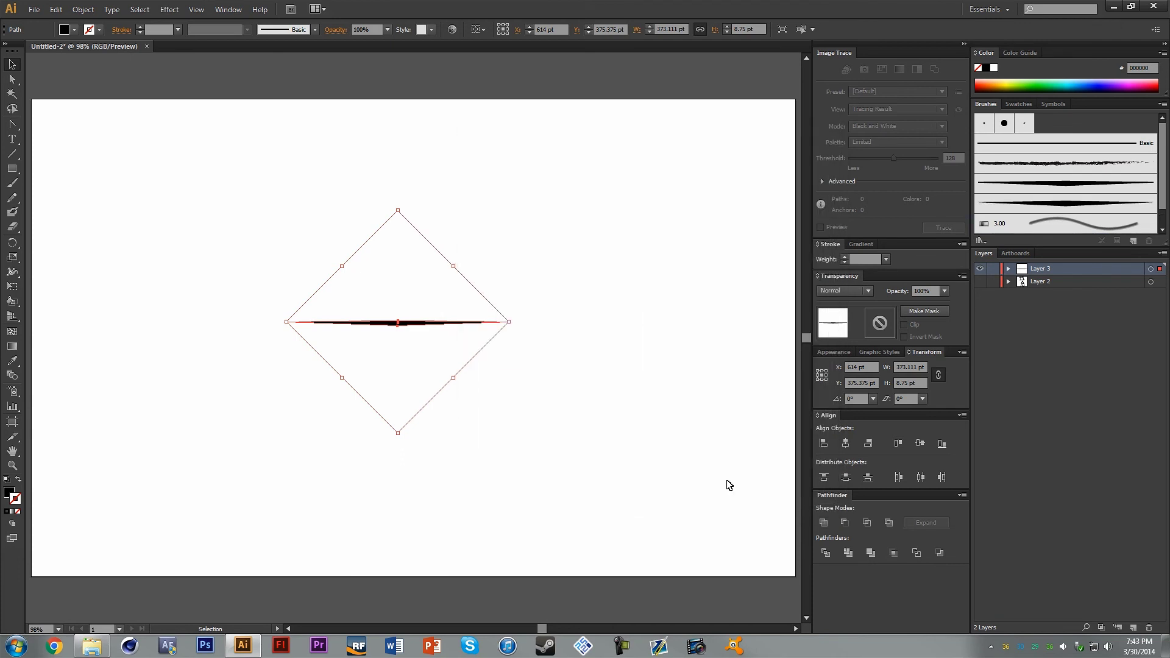
Apply Art Brush 1 to the sliver, then paint a wavy stroke above it and the word 'Hey' below
click(1059, 204)
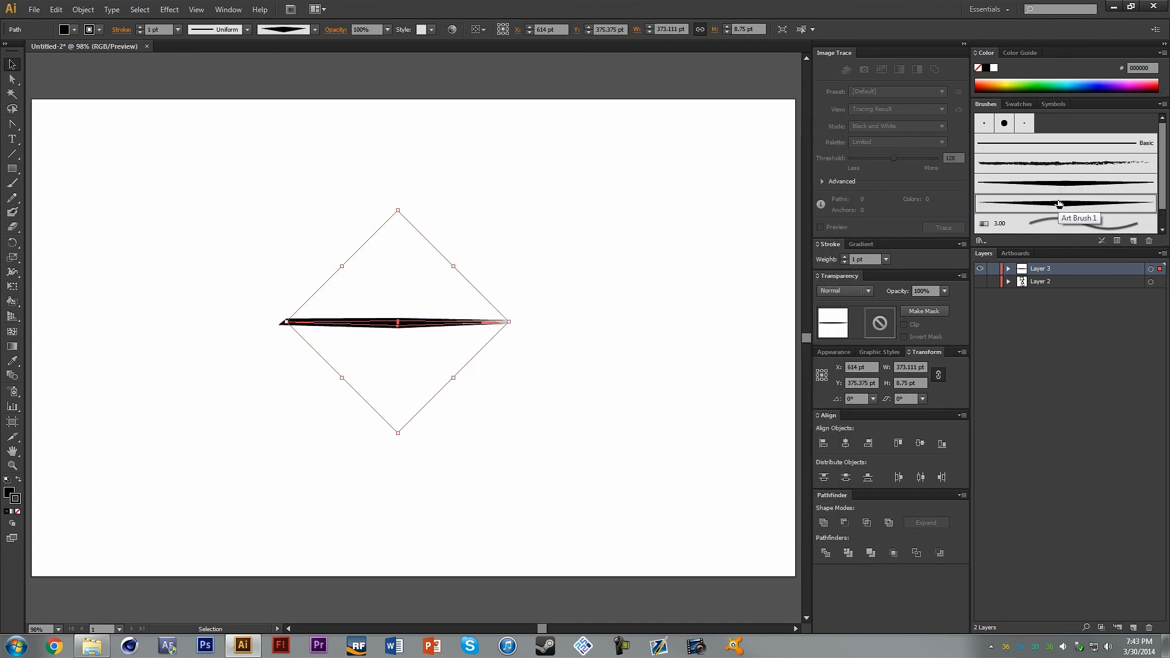
click(13, 184)
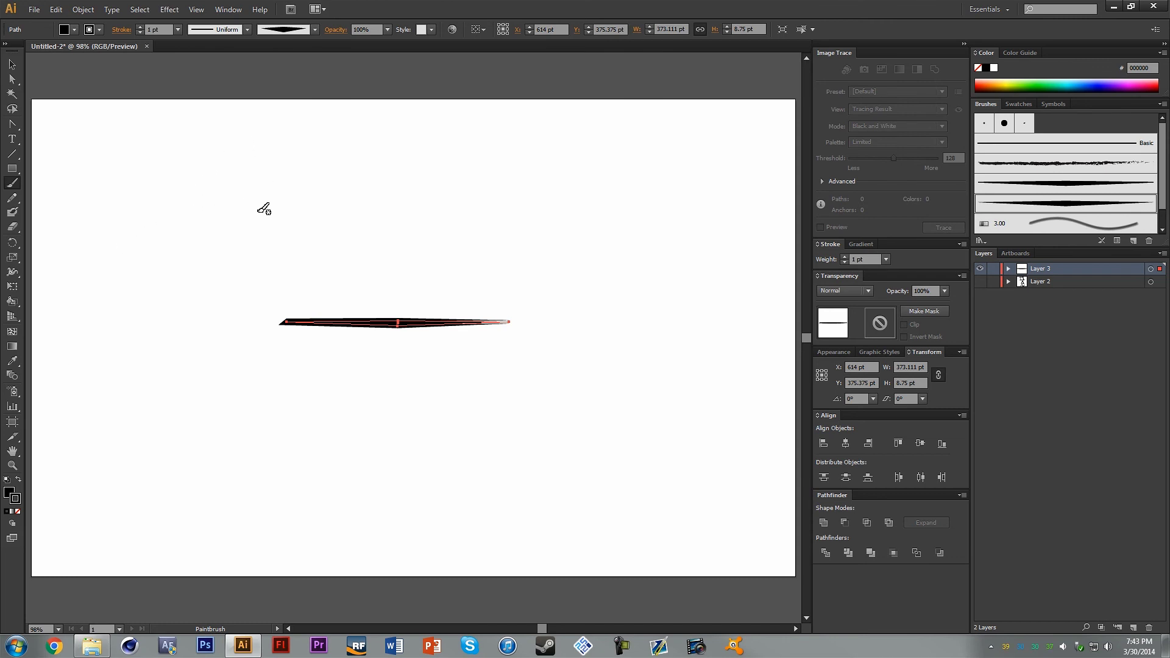
mouse_move(220, 199)
mouse_down()
mouse_move(277, 181)
mouse_move(459, 197)
mouse_up()
mouse_move(266, 393)
mouse_down()
mouse_move(299, 426)
mouse_move(297, 454)
mouse_up()
mouse_move(318, 373)
mouse_down()
mouse_move(319, 444)
mouse_move(318, 409)
mouse_move(334, 402)
mouse_move(394, 485)
mouse_move(285, 474)
mouse_up()
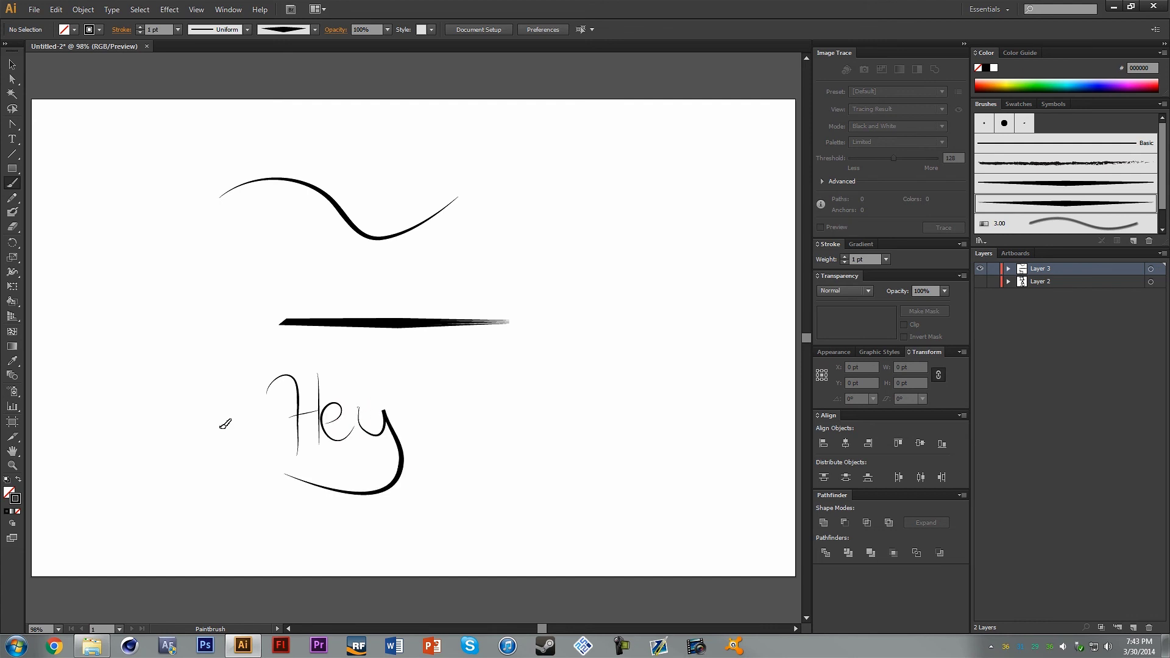